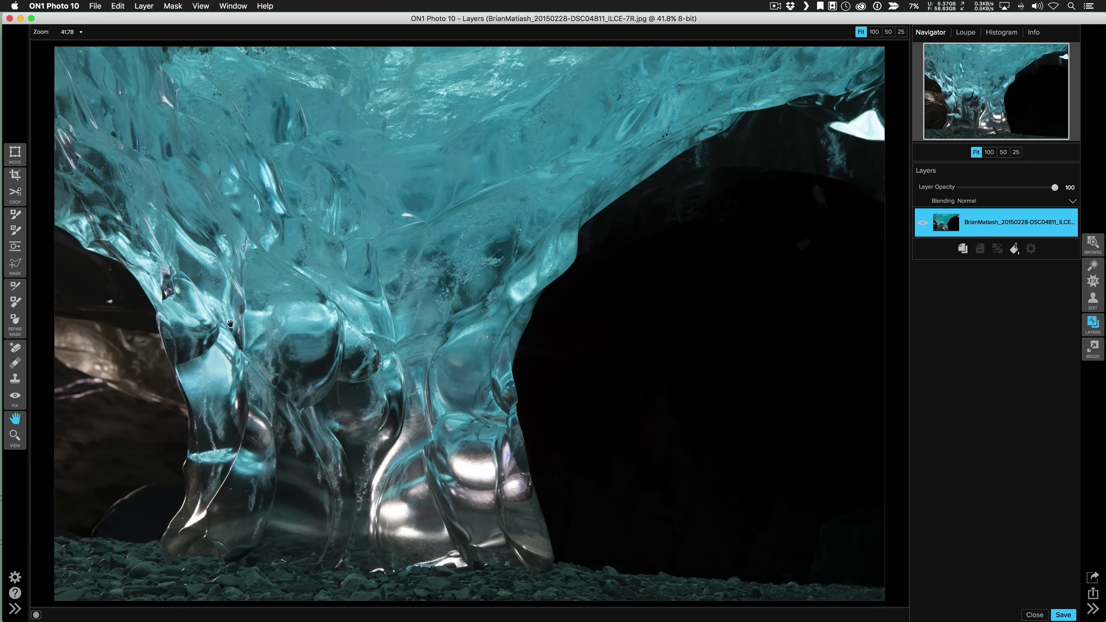
Activate the Clone Stamp tool and set its brush size to 400.
click(16, 381)
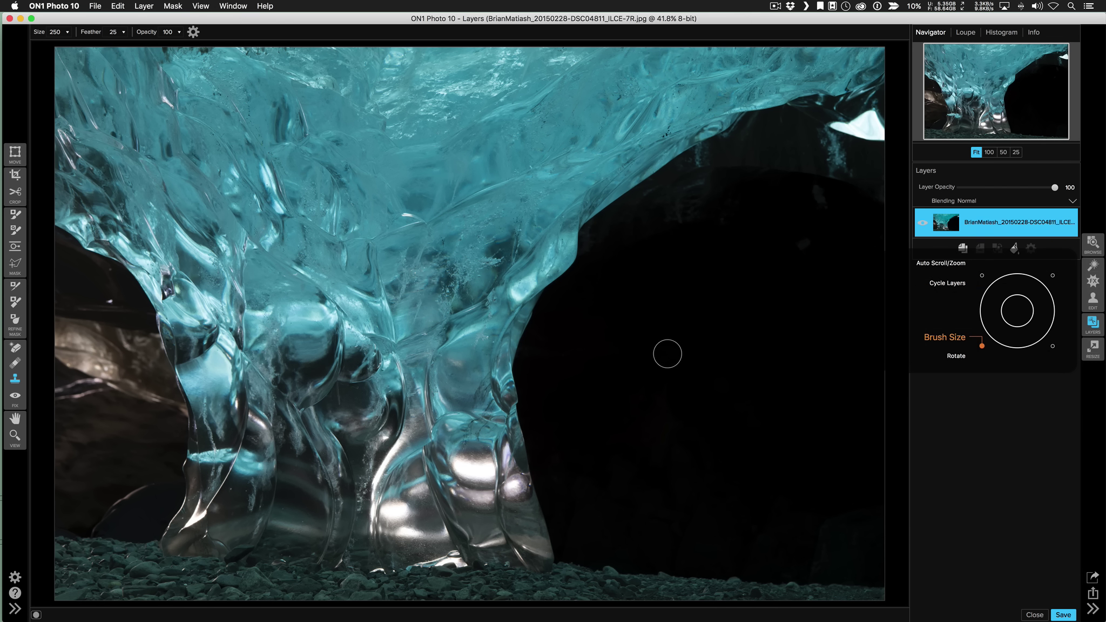
key(bracketleft)
key(bracketleft)
key(bracketleft)
key(bracketright)
key(bracketright)
key(bracketright)
key(bracketright)
key(bracketright)
key(bracketright)
key(bracketright)
key(bracketright)
key(bracketright)
key(bracketright)
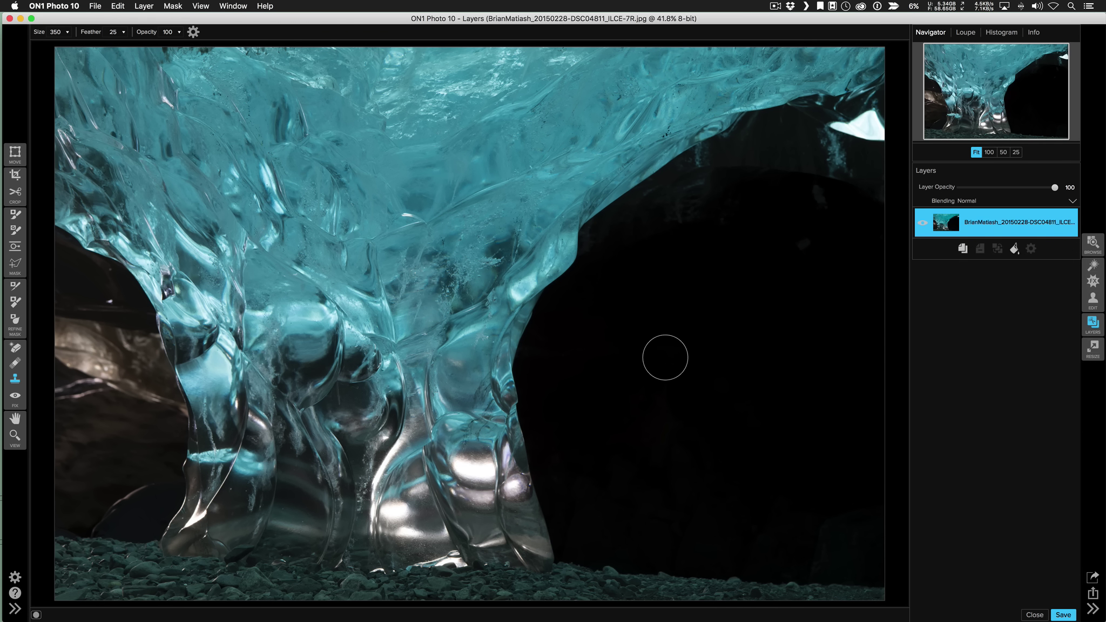
key(bracketleft)
key(bracketleft)
key(bracketleft)
key(bracketleft)
key(bracketleft)
key(bracketleft)
key(bracketleft)
key(bracketleft)
key(bracketright)
key(bracketright)
key(bracketright)
key(bracketright)
key(bracketright)
key(bracketright)
key(bracketright)
key(bracketright)
key(bracketright)
key(bracketright)
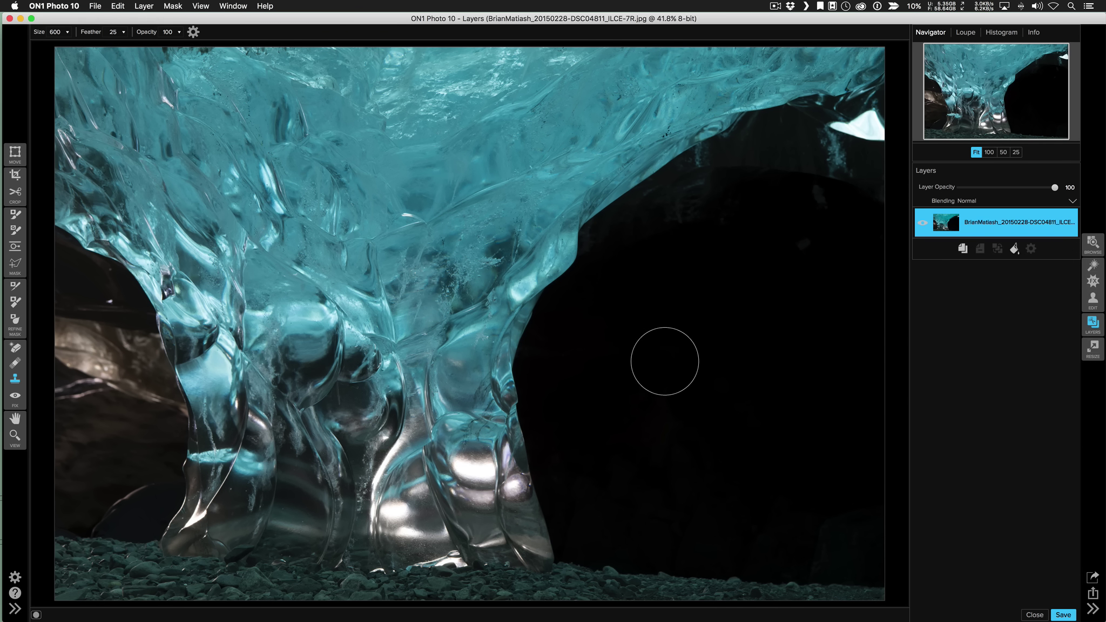
key(bracketleft)
key(bracketleft)
key(bracketleft)
key(bracketleft)
key(bracketleft)
key(bracketleft)
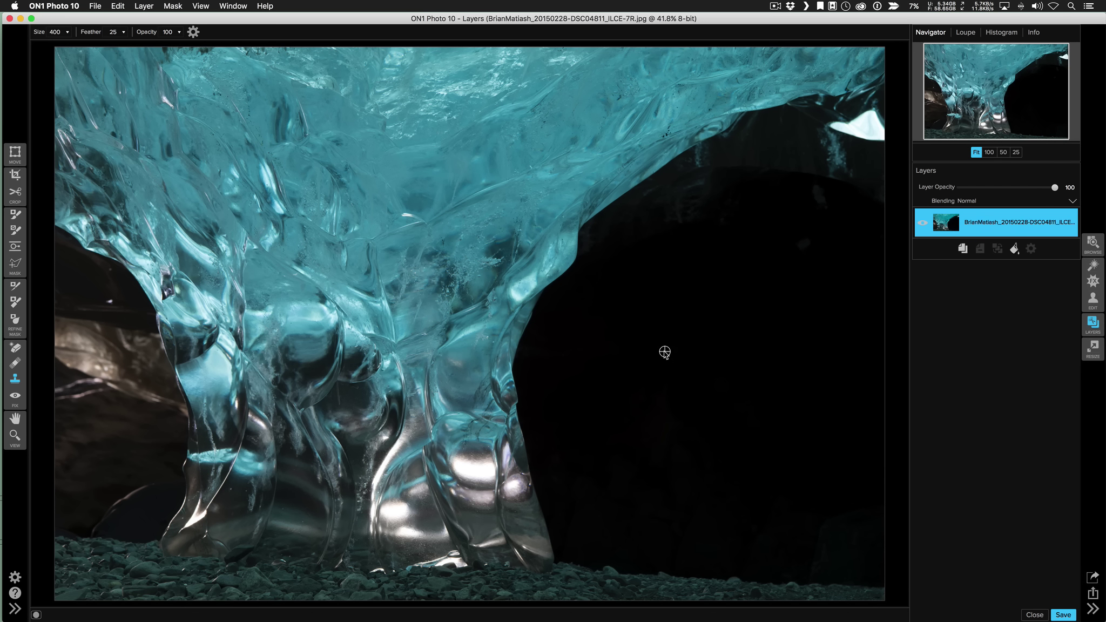
key(bracketright)
key(bracketright)
key(bracketright)
Clone the black cave background over the bright patch and faint marks beneath the ice arch on the right.
alt+click(631, 383)
alt+click(678, 389)
mouse_move(810, 242)
mouse_down()
mouse_move(879, 192)
mouse_move(877, 158)
mouse_move(864, 177)
mouse_move(874, 129)
mouse_move(795, 223)
mouse_move(803, 246)
mouse_move(827, 177)
mouse_move(784, 183)
mouse_move(765, 216)
mouse_move(771, 291)
mouse_up()
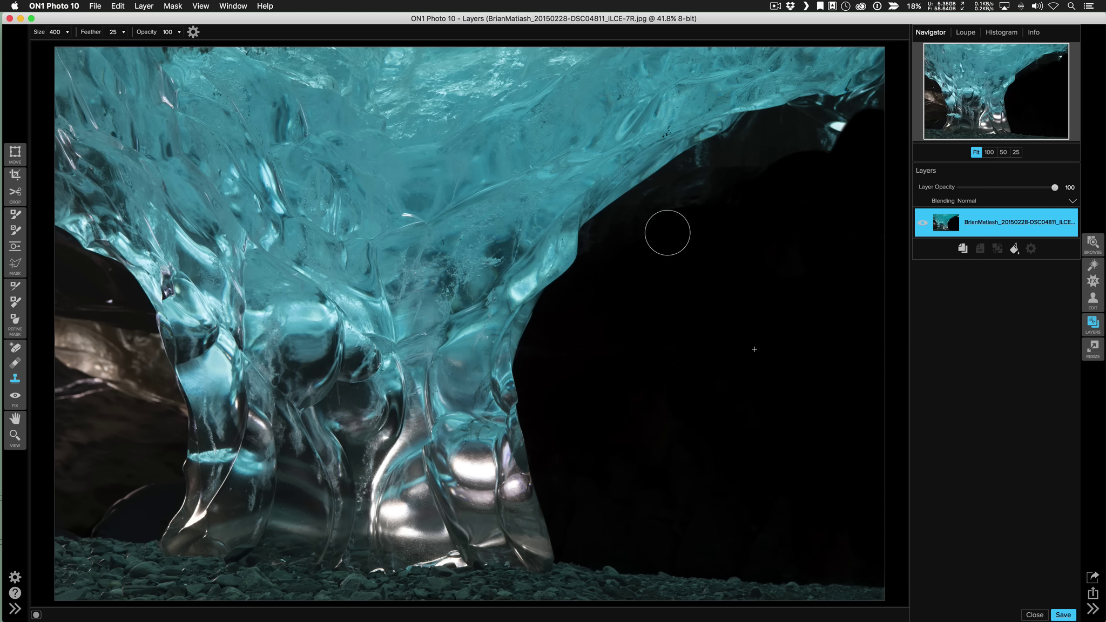
mouse_move(667, 232)
mouse_down()
mouse_move(689, 207)
mouse_move(786, 162)
mouse_move(731, 190)
mouse_move(762, 188)
mouse_move(817, 157)
mouse_move(799, 152)
mouse_move(815, 158)
mouse_move(818, 145)
mouse_move(876, 119)
mouse_move(753, 158)
mouse_up()
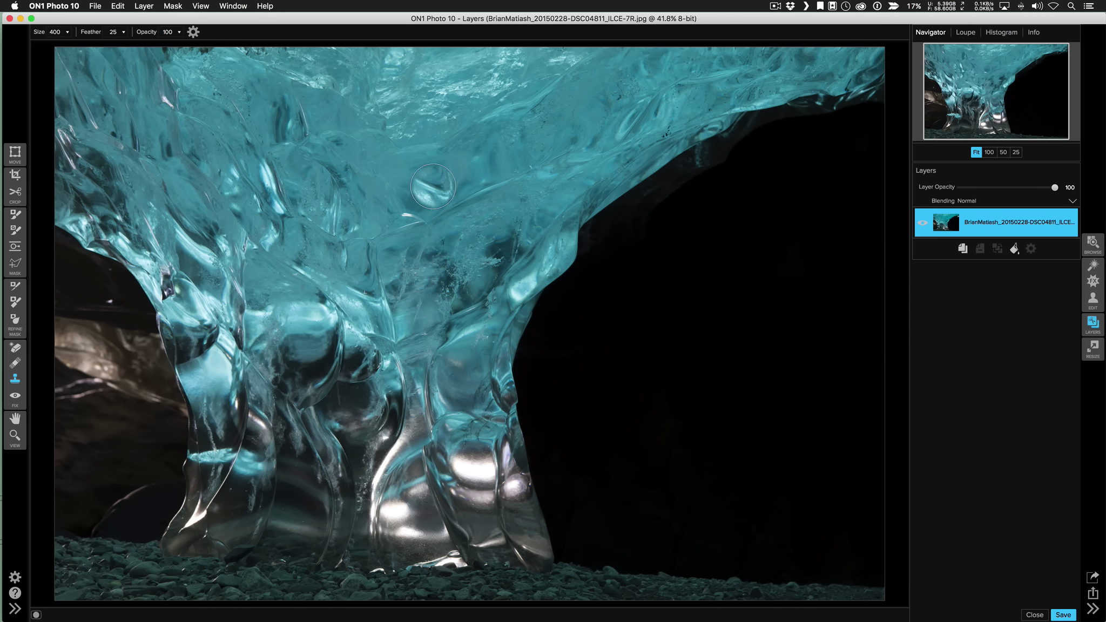
mouse_move(718, 296)
mouse_down()
mouse_move(751, 295)
mouse_move(775, 263)
mouse_move(740, 295)
mouse_move(742, 217)
mouse_move(801, 187)
mouse_move(724, 221)
mouse_move(754, 208)
mouse_move(770, 217)
mouse_move(713, 233)
mouse_move(723, 265)
mouse_move(803, 193)
mouse_move(780, 203)
mouse_move(739, 257)
mouse_move(765, 241)
mouse_move(812, 271)
mouse_up()
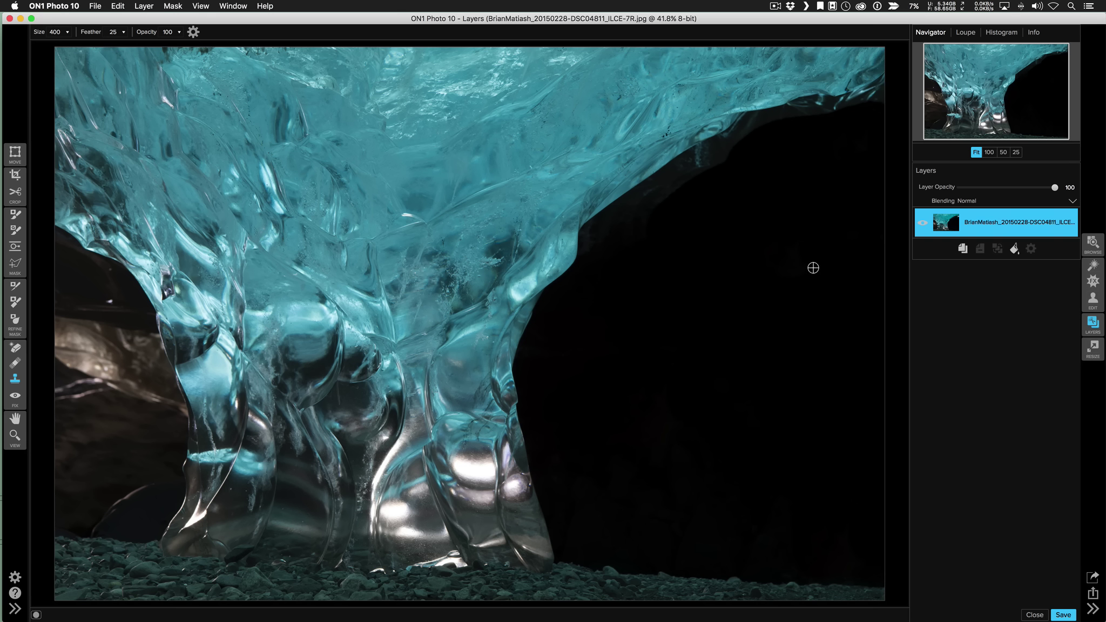
Clone black background along the underside of the right ice arch, reducing the brush size to 125 for the edge.
alt+click(817, 292)
key(bracketleft)
mouse_move(766, 173)
mouse_down()
mouse_move(649, 205)
mouse_move(734, 148)
mouse_up()
key(bracketleft)
key(bracketleft)
key(bracketleft)
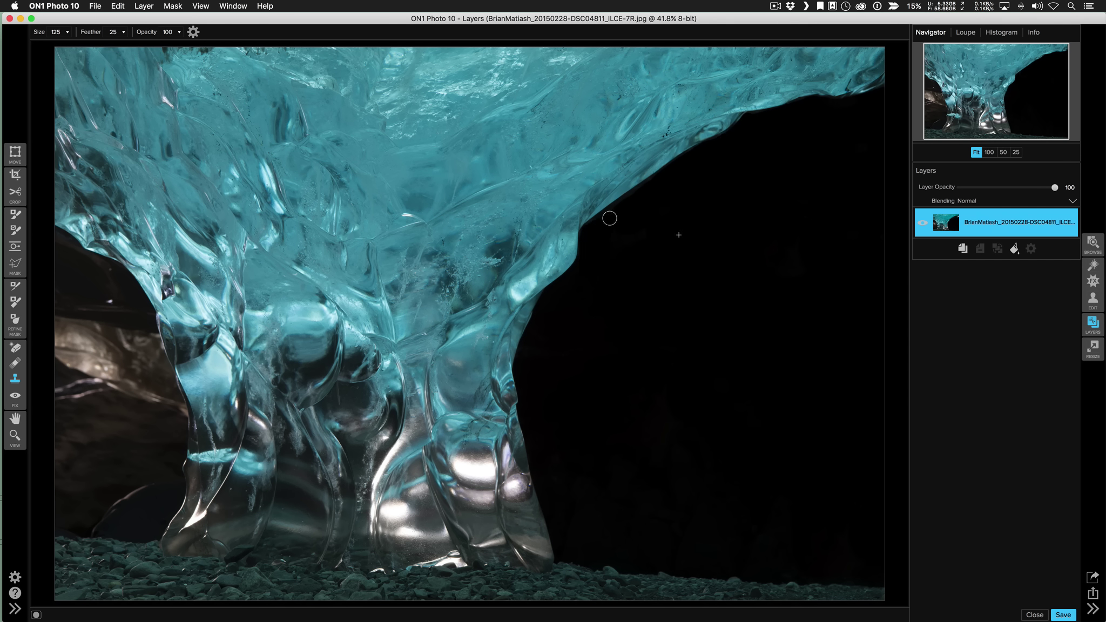
Clone black background over the brown rocks left of the ice column, enlarging the brush to 250 for the open area.
mouse_move(157, 308)
mouse_down()
mouse_move(110, 266)
mouse_move(55, 234)
mouse_move(150, 331)
mouse_move(175, 398)
mouse_move(171, 507)
mouse_move(142, 535)
mouse_move(109, 527)
mouse_up()
key(bracketright)
key(bracketright)
alt+click(735, 454)
mouse_move(74, 383)
mouse_down()
mouse_move(74, 282)
mouse_move(160, 431)
mouse_move(145, 484)
mouse_move(67, 516)
mouse_move(105, 417)
mouse_move(76, 407)
mouse_up()
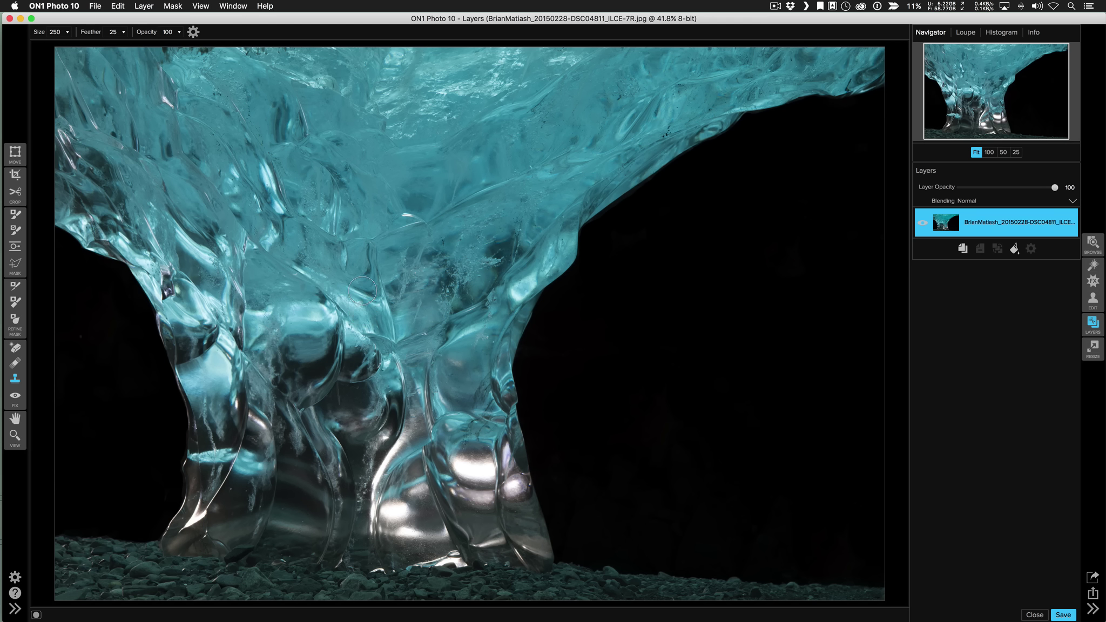
click(18, 420)
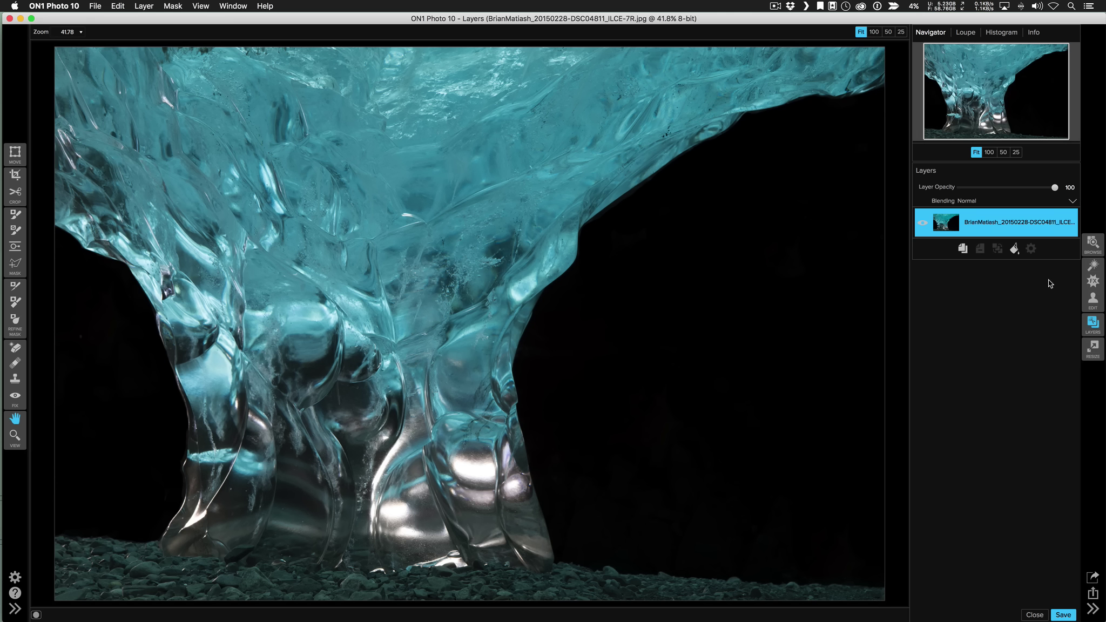
Switch to the Effects module and add a Dynamic Contrast filter.
click(1092, 282)
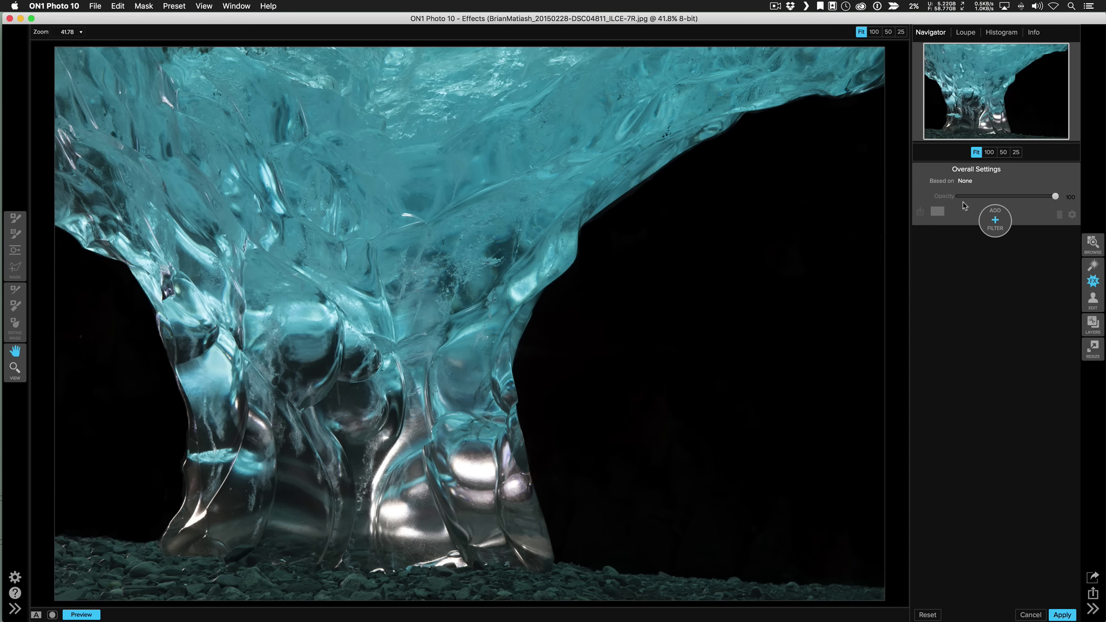
click(986, 225)
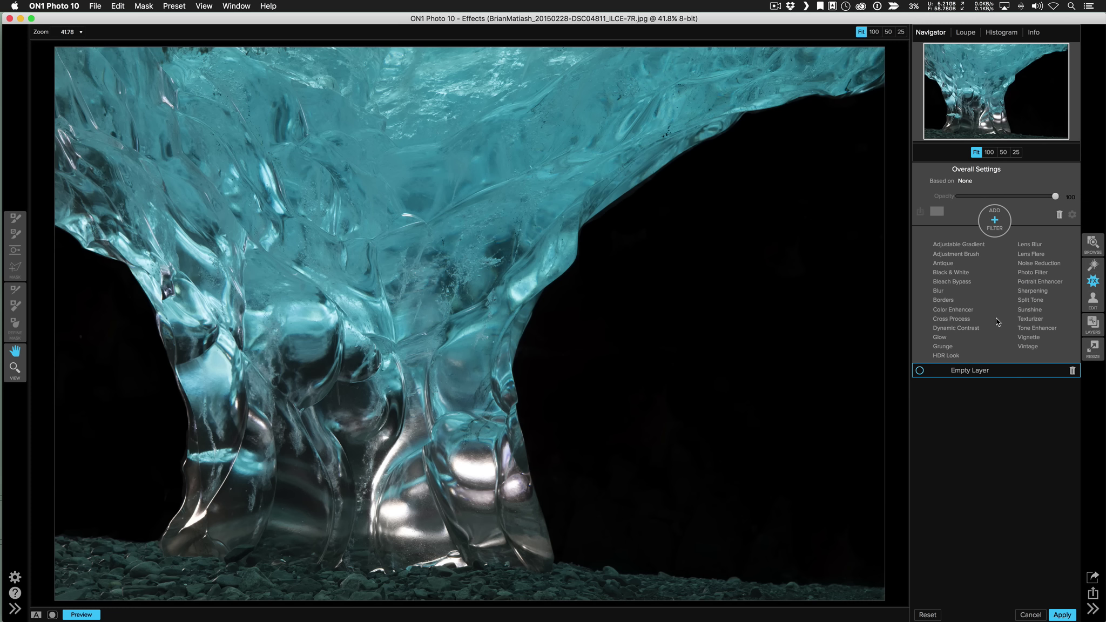
click(14, 609)
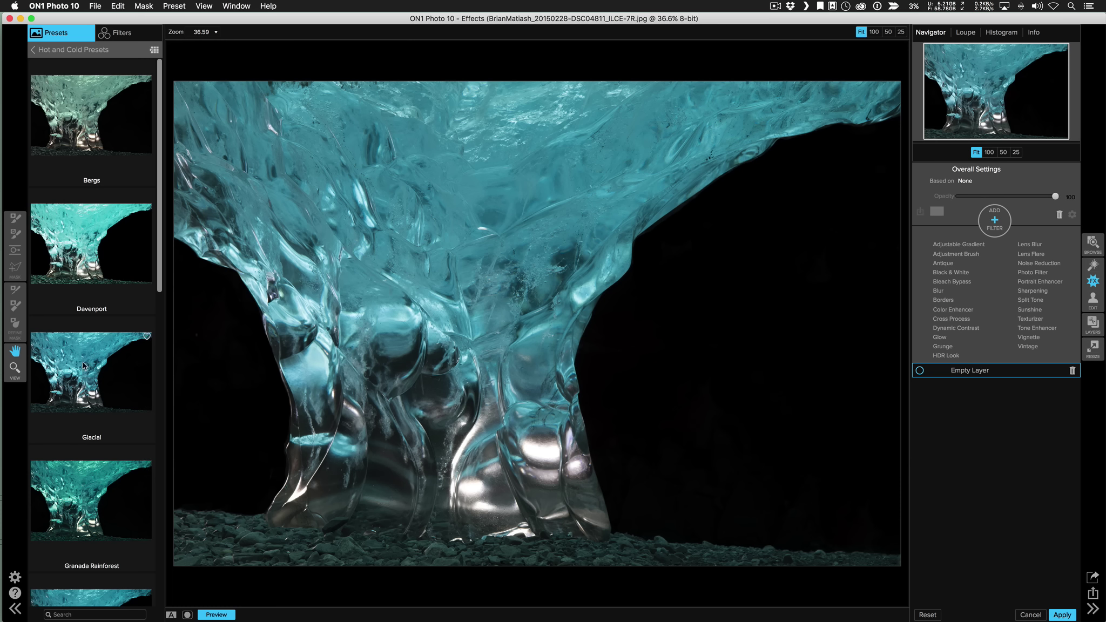
click(15, 609)
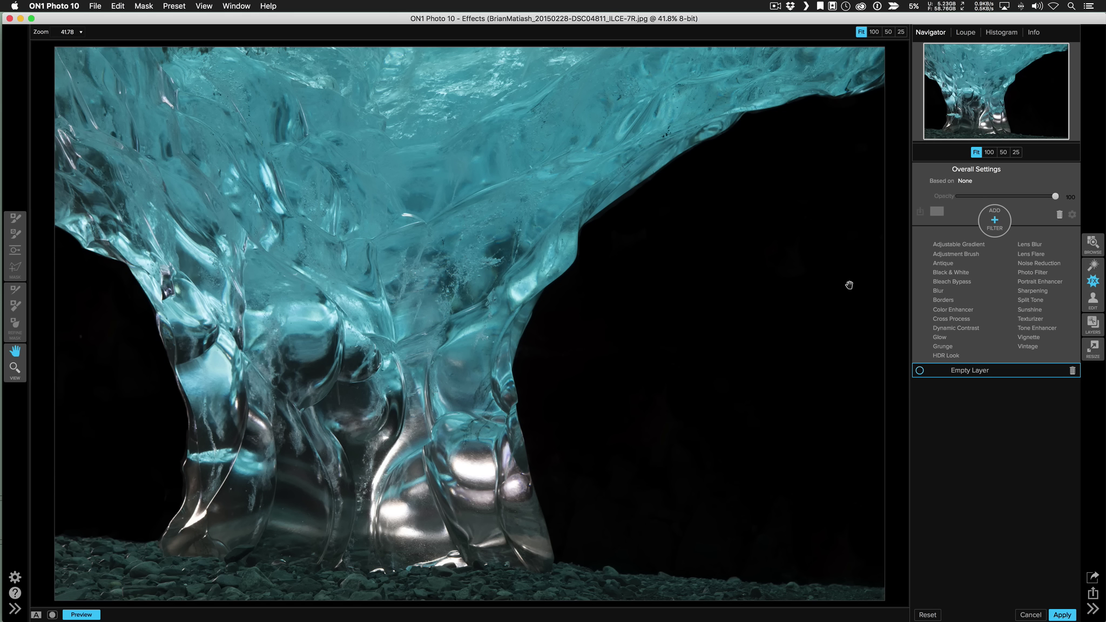
click(953, 328)
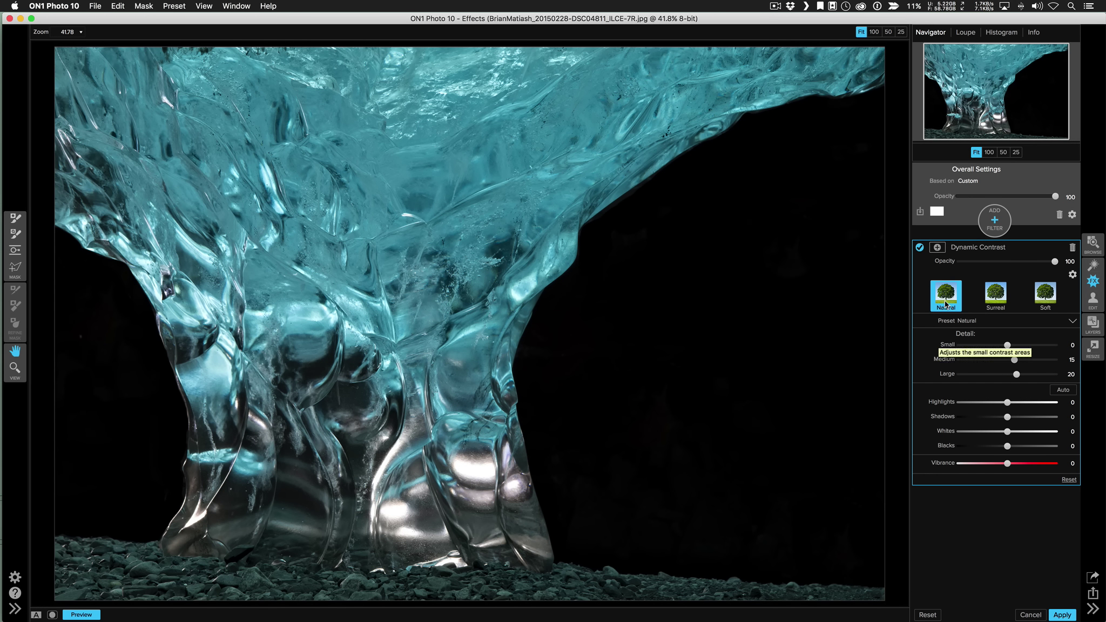
Compare the image with and without Dynamic Contrast and set the filter's Vibrance to 10.
click(920, 248)
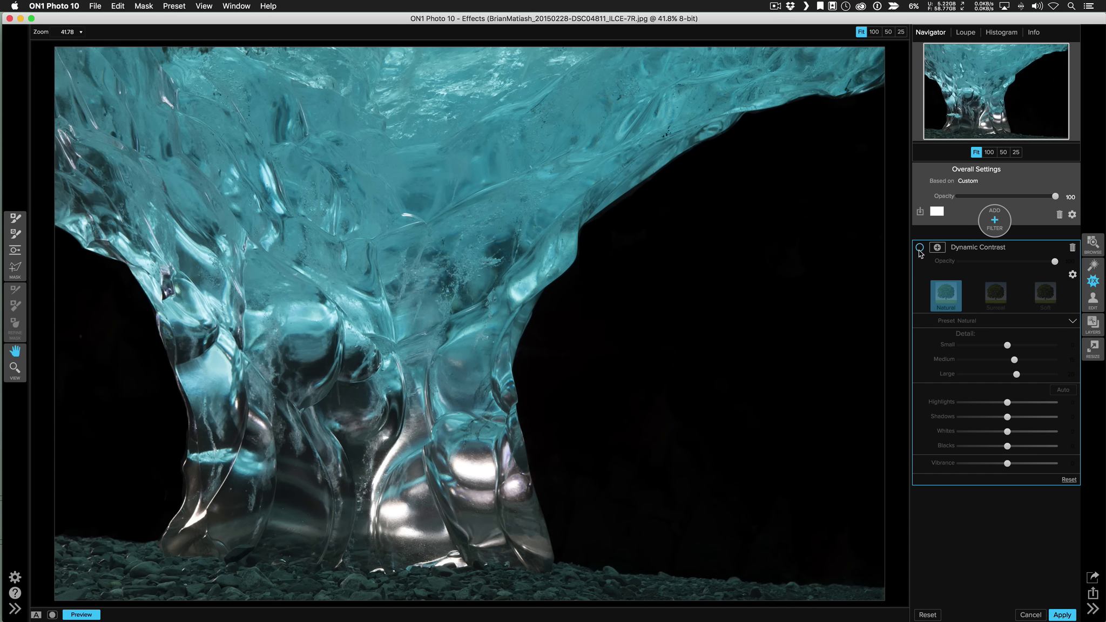
click(920, 248)
click(920, 248)
click(919, 248)
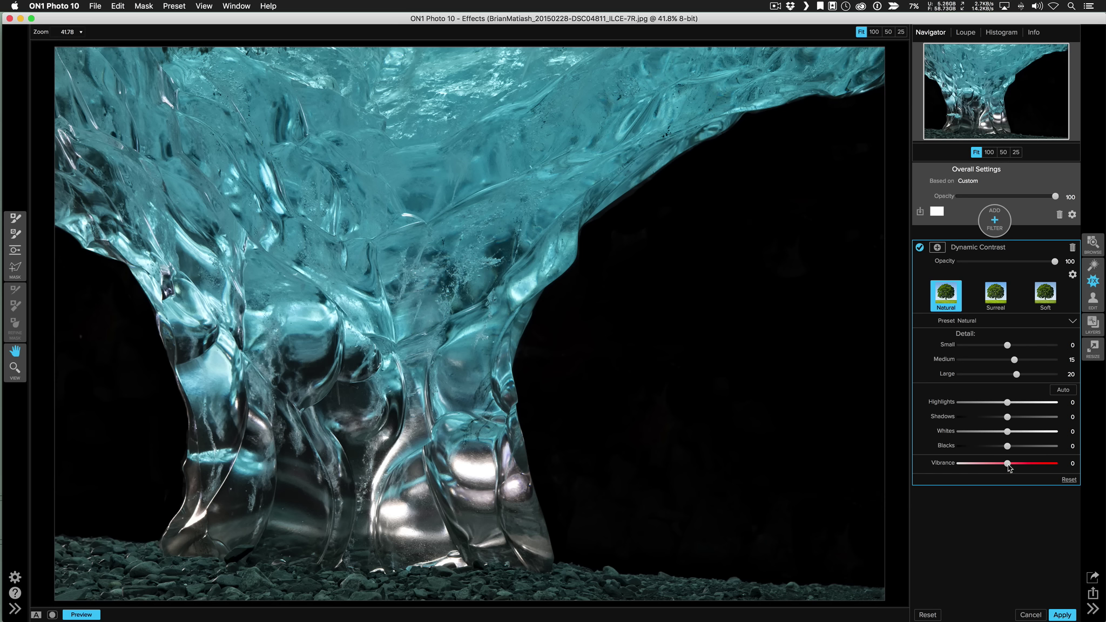
drag(1008, 468, 1012, 468)
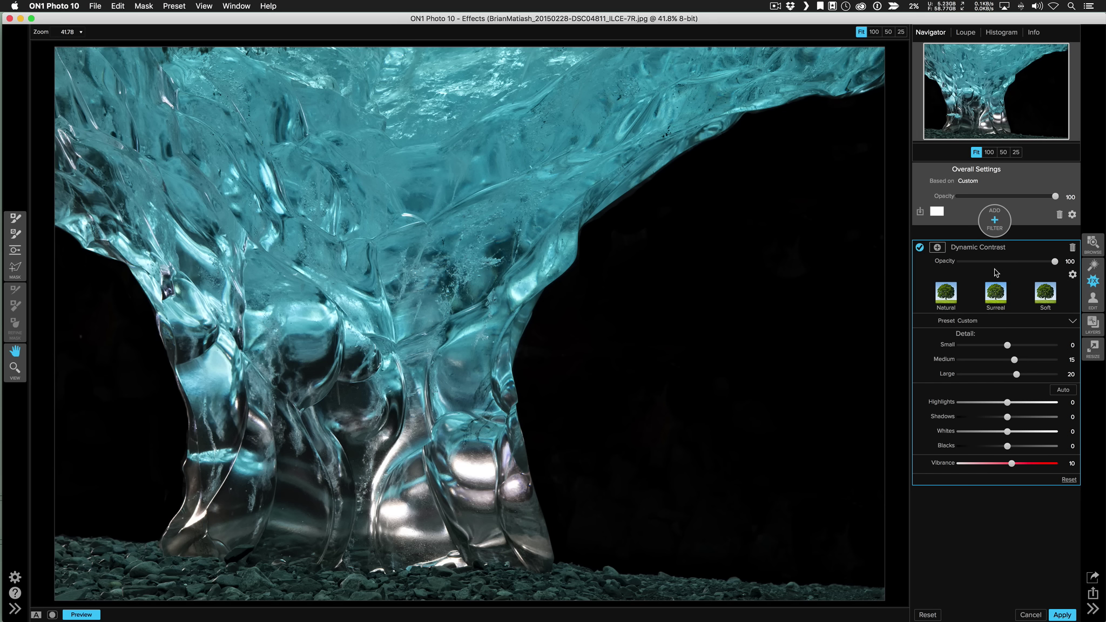
Add a Lens Flare filter with the Upright preset and set its blending mode to Multiply.
click(995, 238)
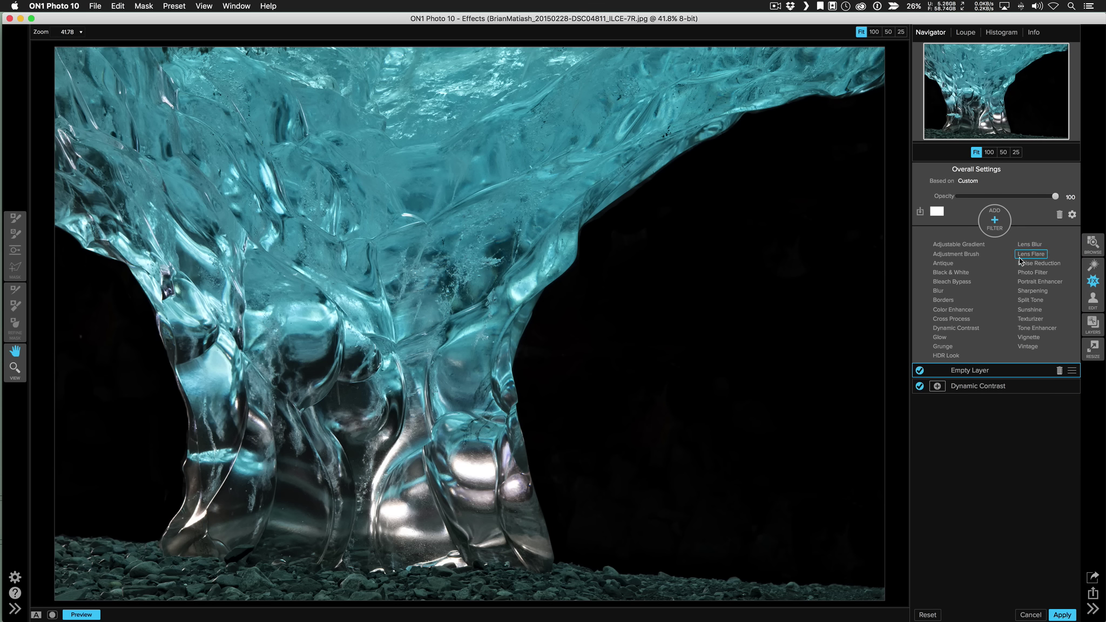
click(1019, 261)
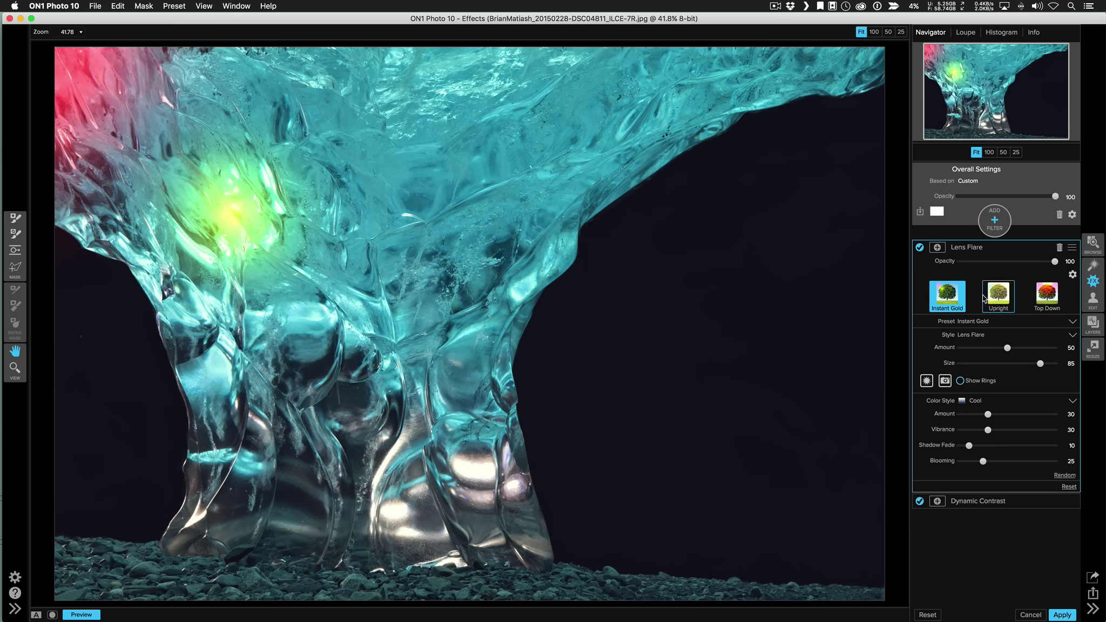
click(979, 311)
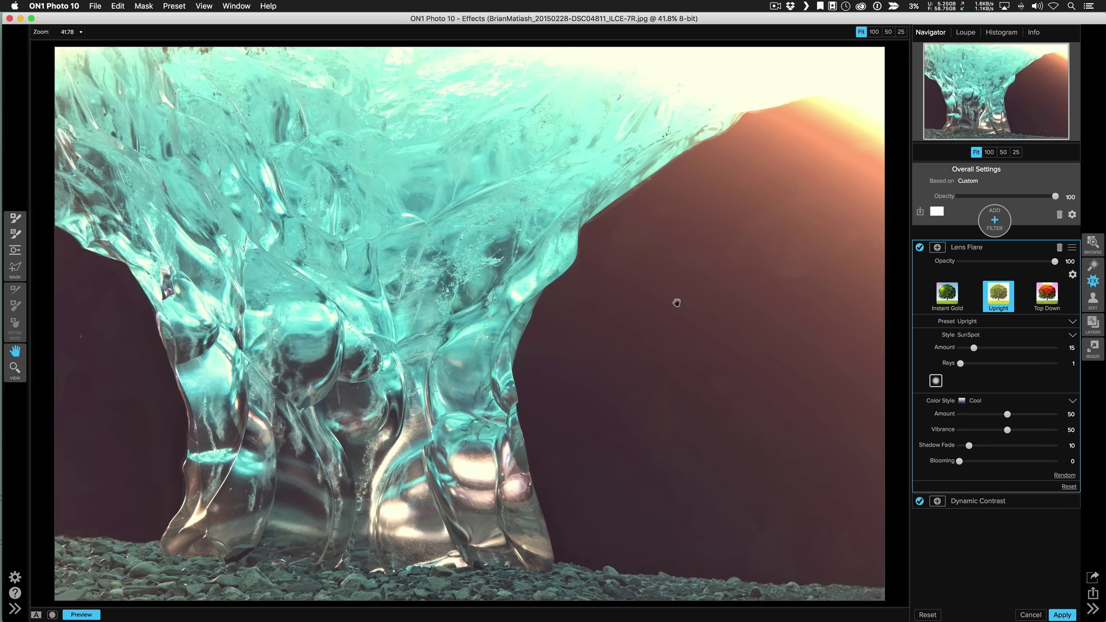
drag(1003, 267, 1068, 275)
click(1073, 275)
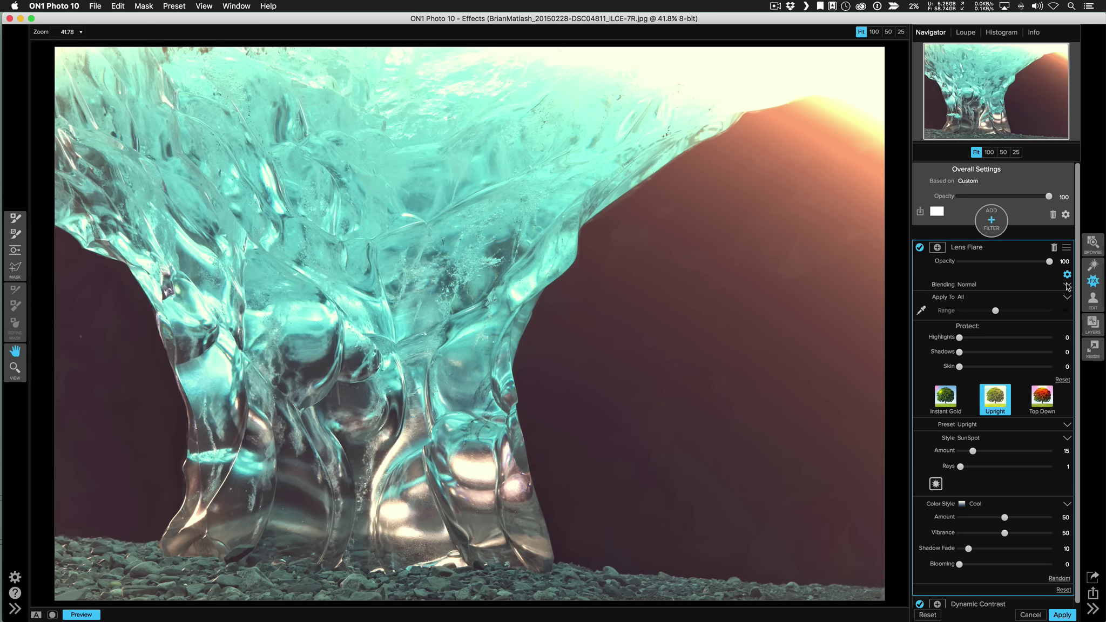
click(970, 286)
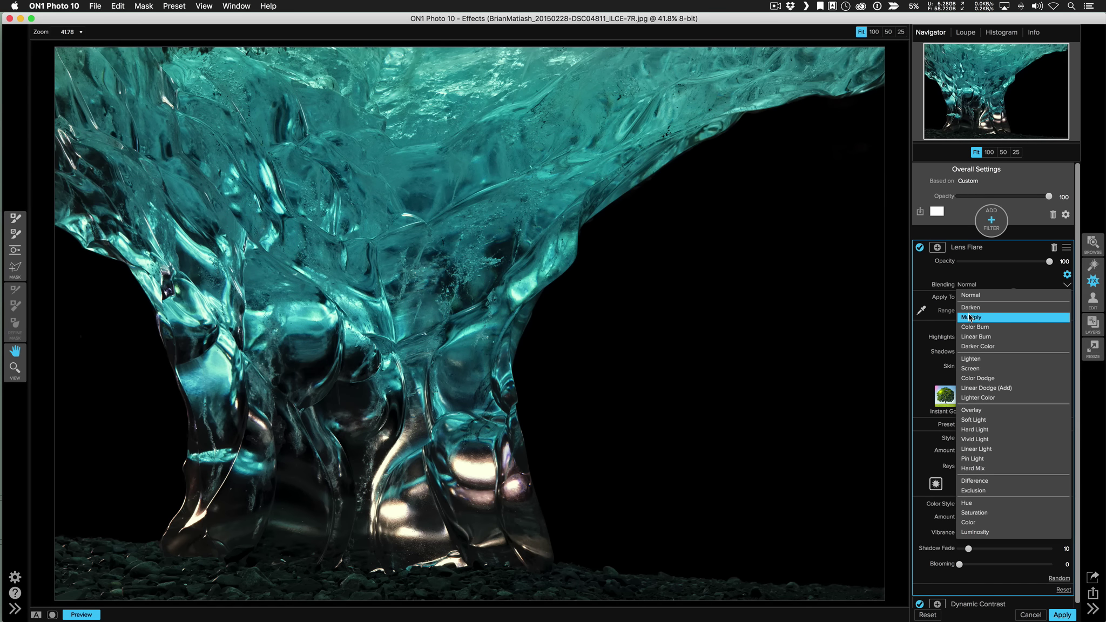
click(969, 318)
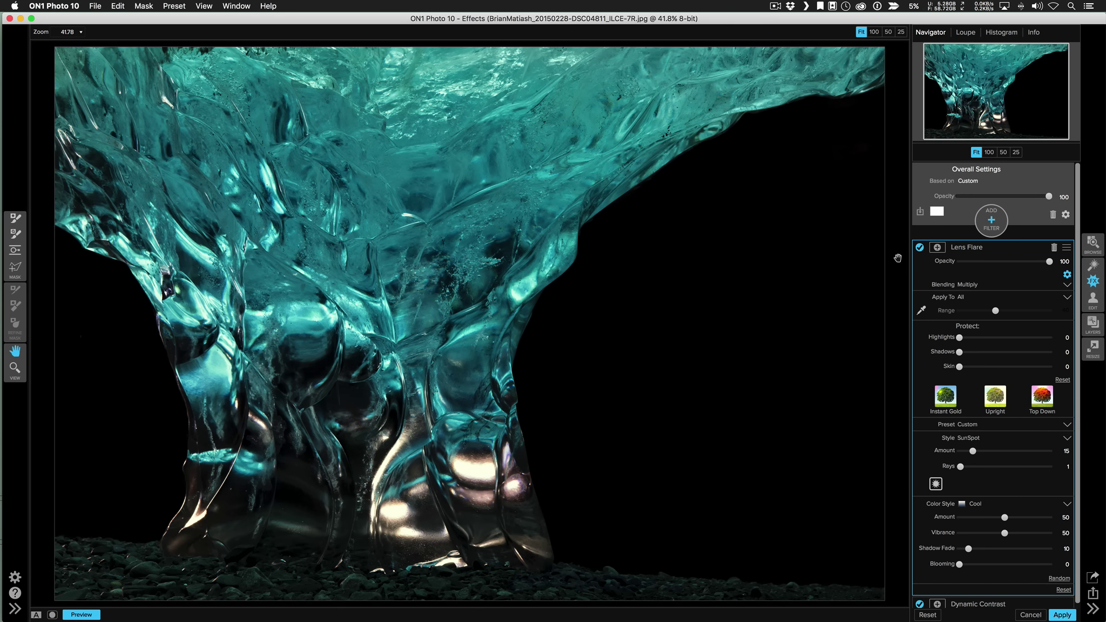
Set the Lens Flare filter's Blooming to 100 and Opacity to 61, comparing the image with and without the filter.
click(920, 247)
click(920, 248)
click(920, 247)
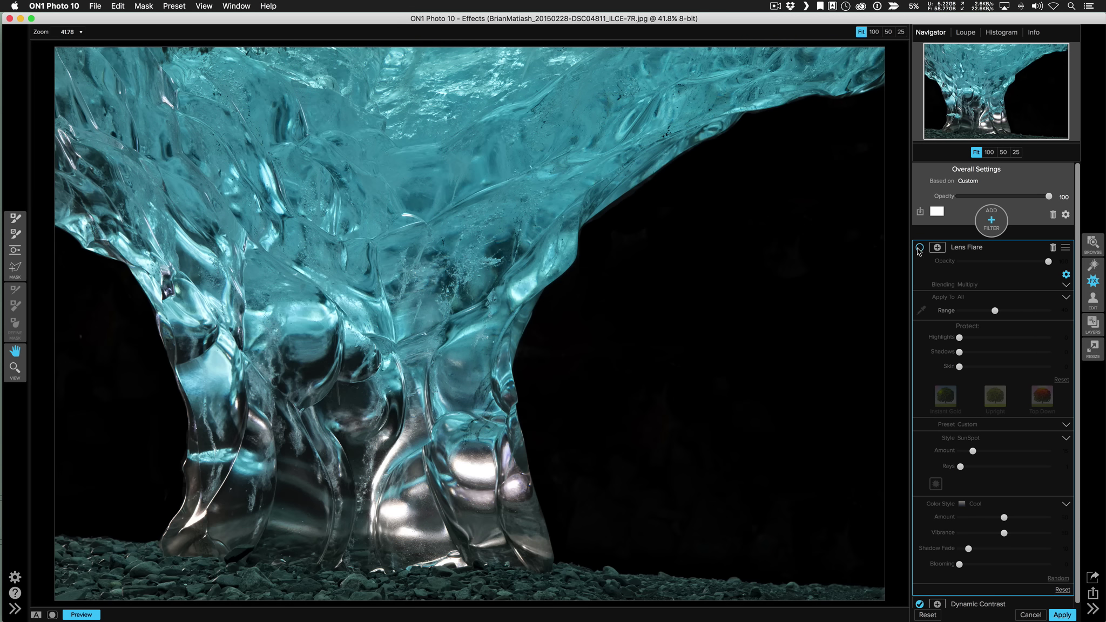
click(920, 248)
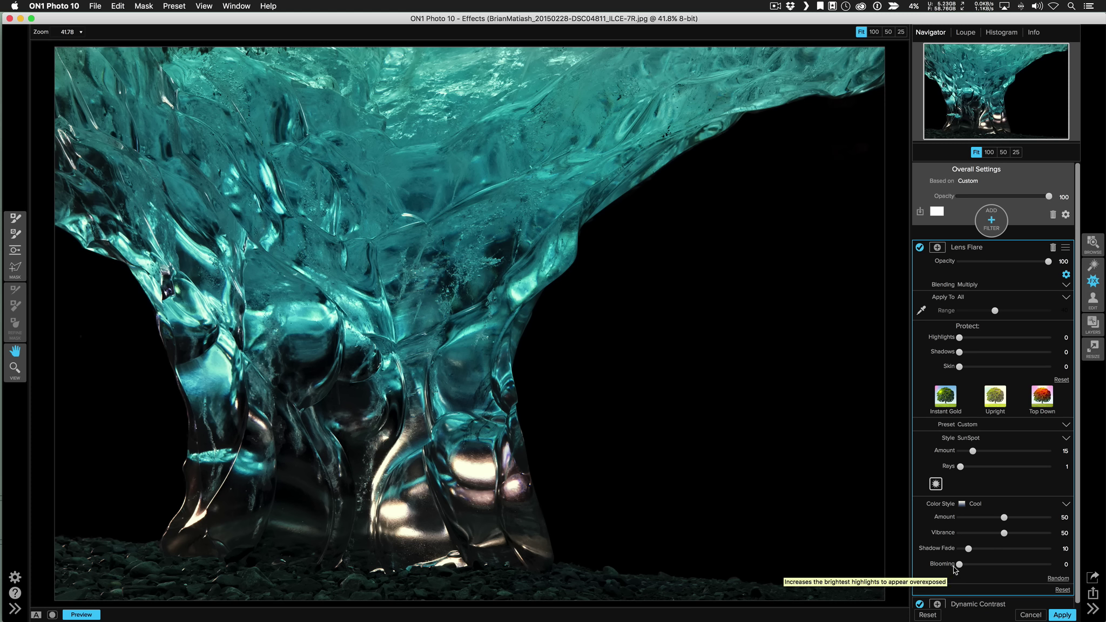
drag(959, 567, 1070, 558)
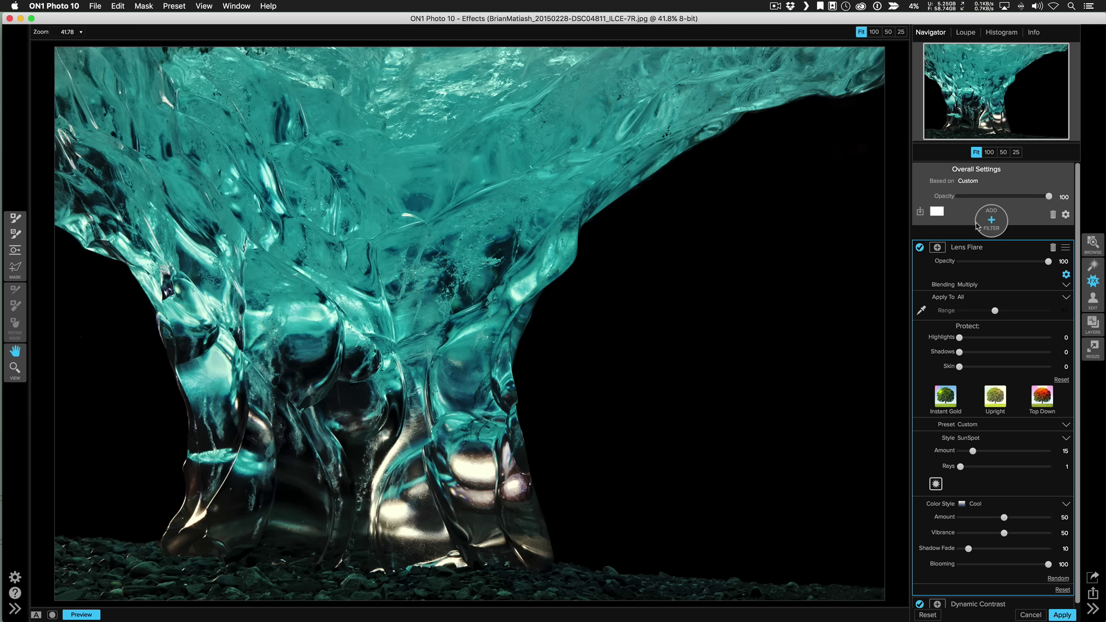
drag(1034, 264, 1014, 264)
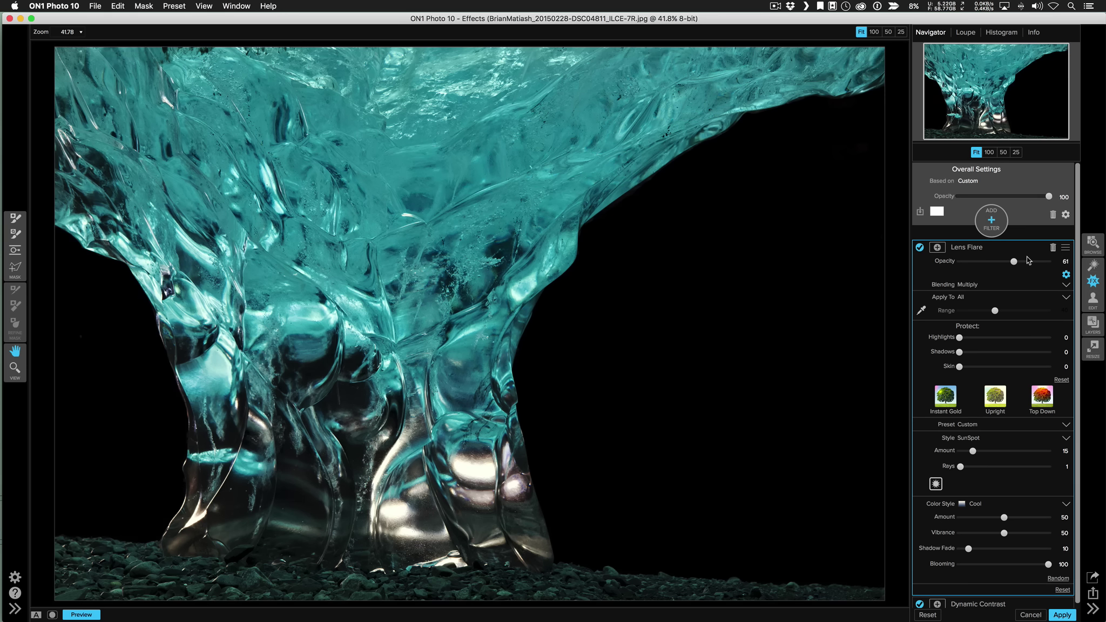
click(920, 247)
click(921, 249)
click(920, 250)
click(920, 250)
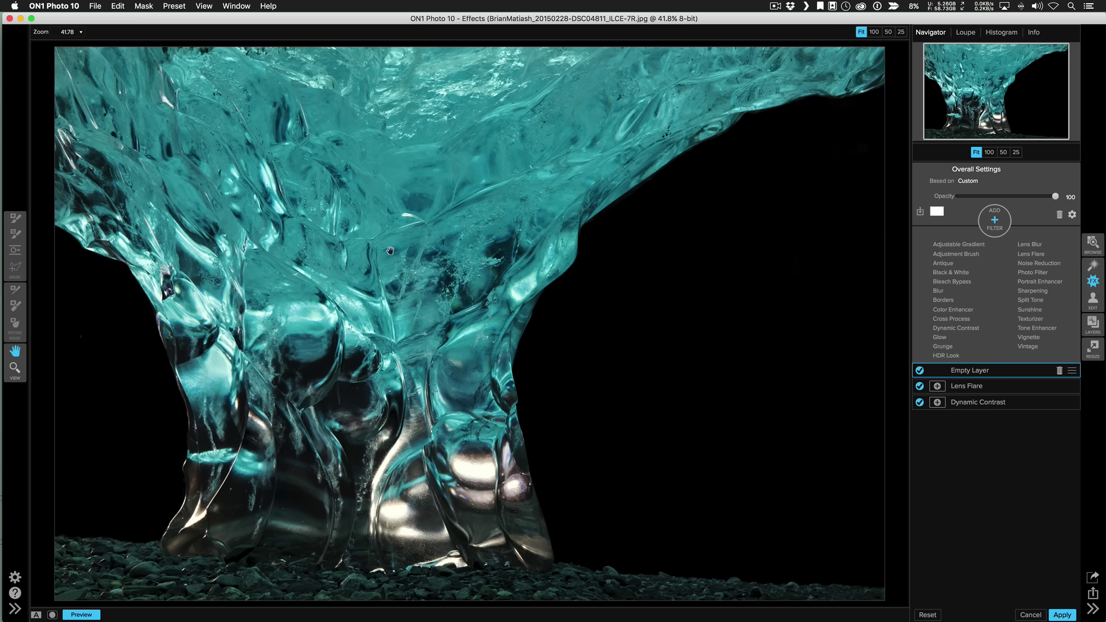
Add a Bleach Bypass filter with the Strong preset, Opacity 71 and tint Amount 7.
click(952, 282)
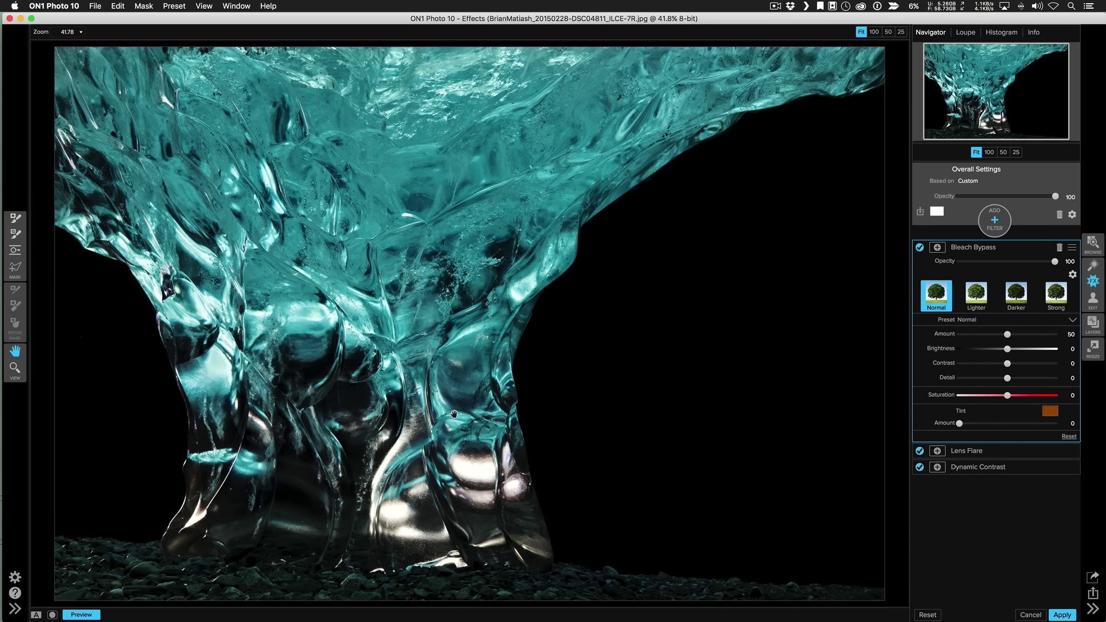
click(1051, 296)
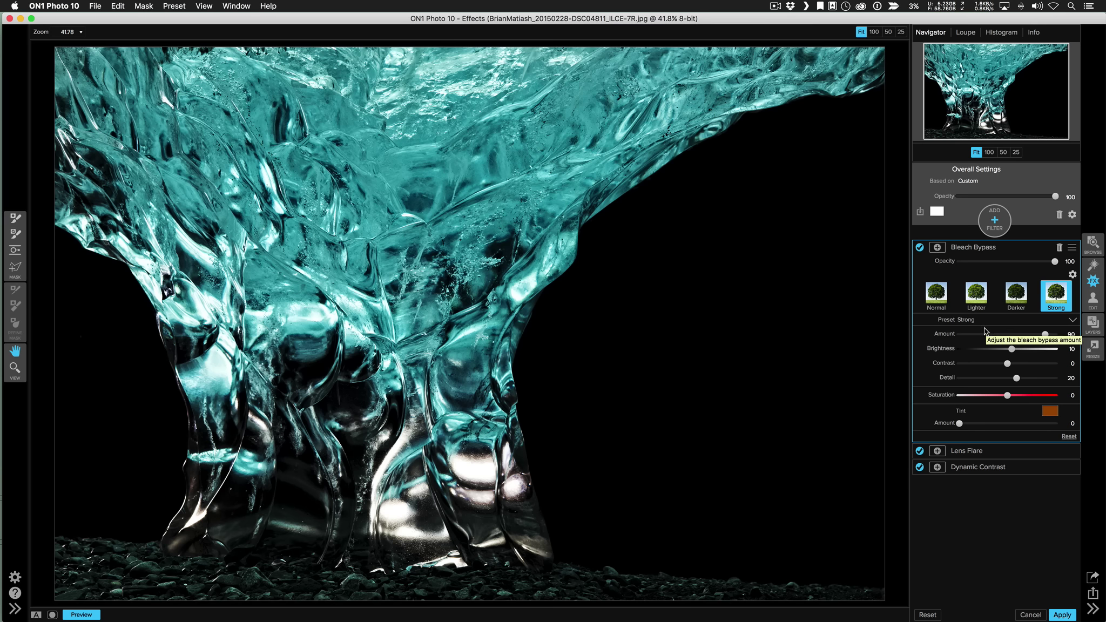
drag(1054, 262, 1028, 264)
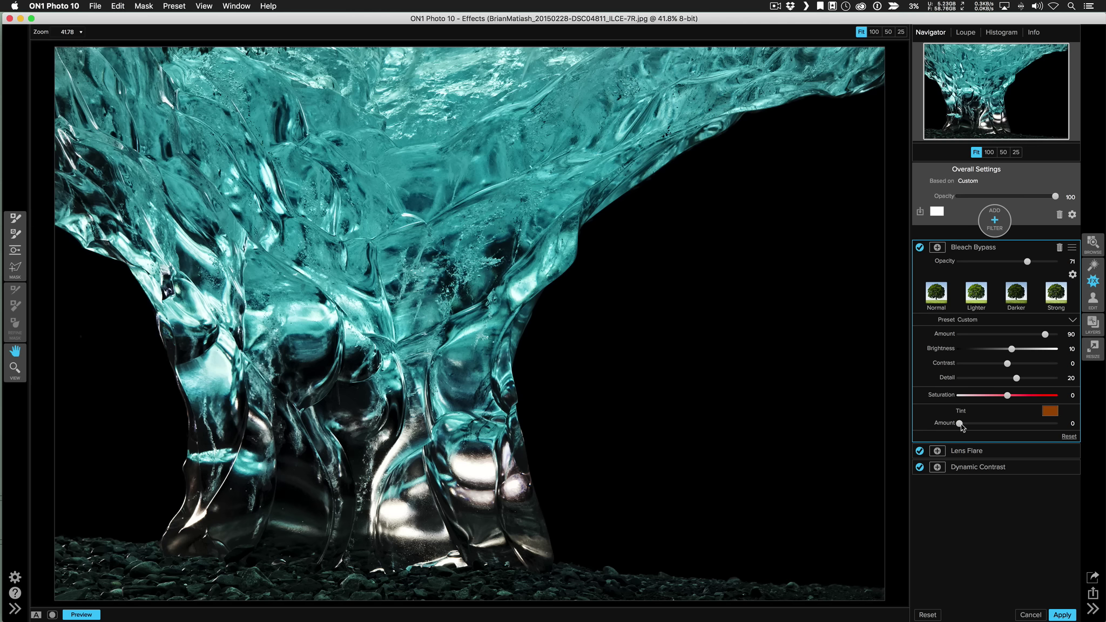
click(1052, 424)
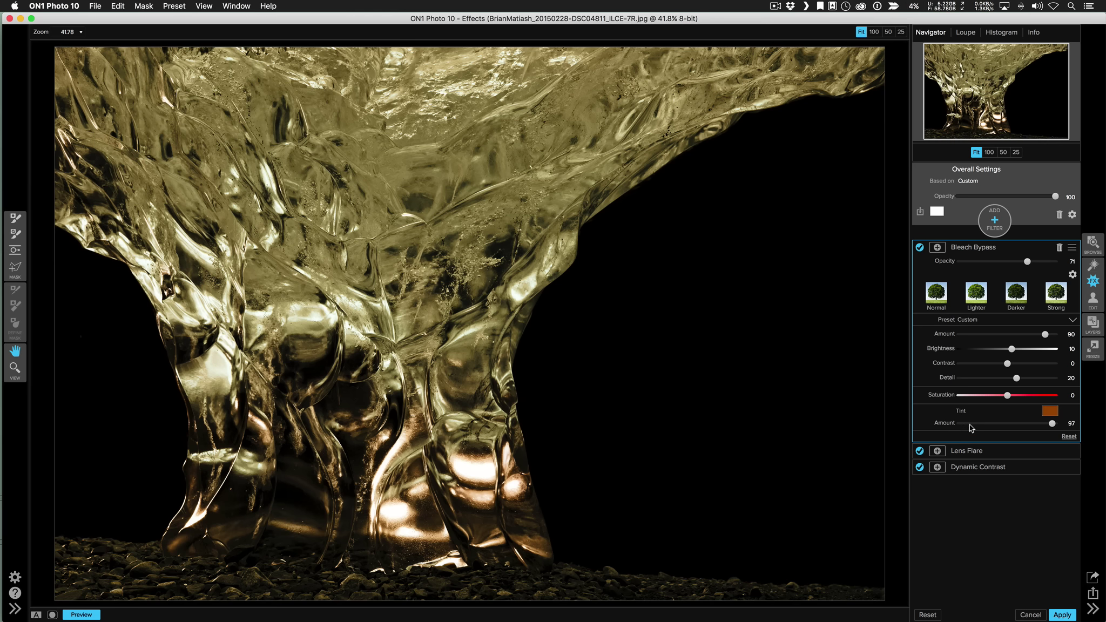
click(966, 425)
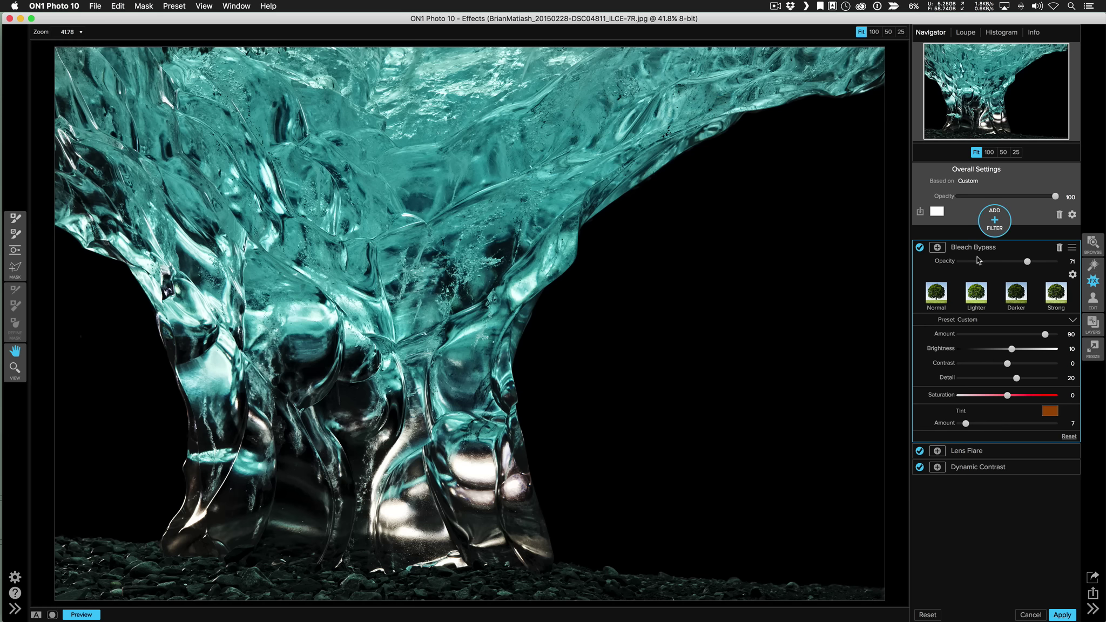
Add a Glow filter with Opacity 71 and Warmth 14, comparing the image with and without the filter.
click(995, 221)
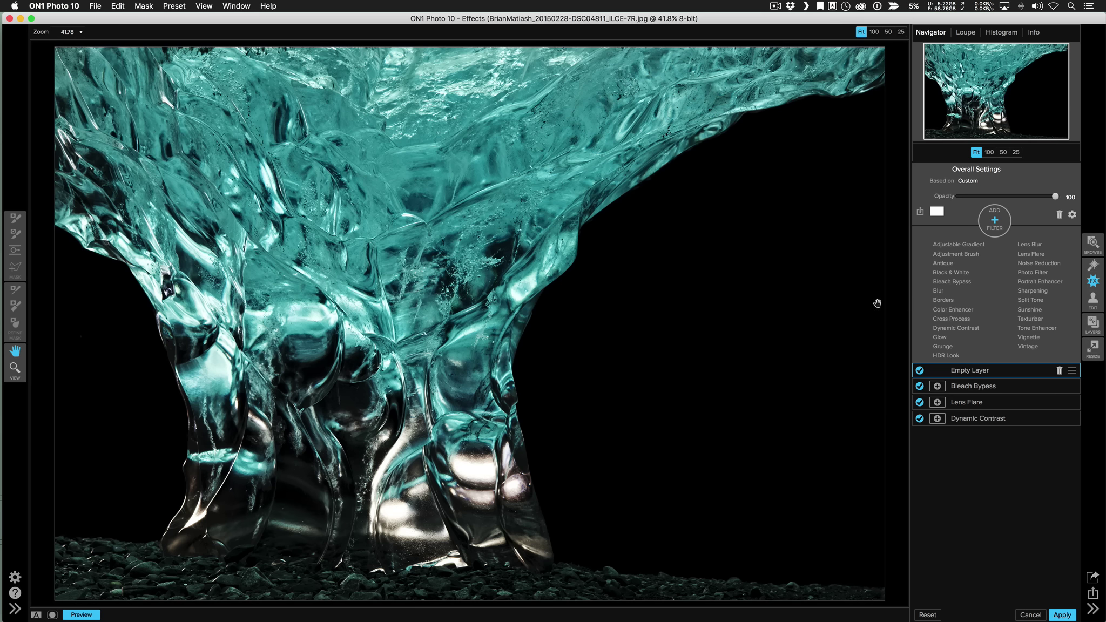
click(939, 339)
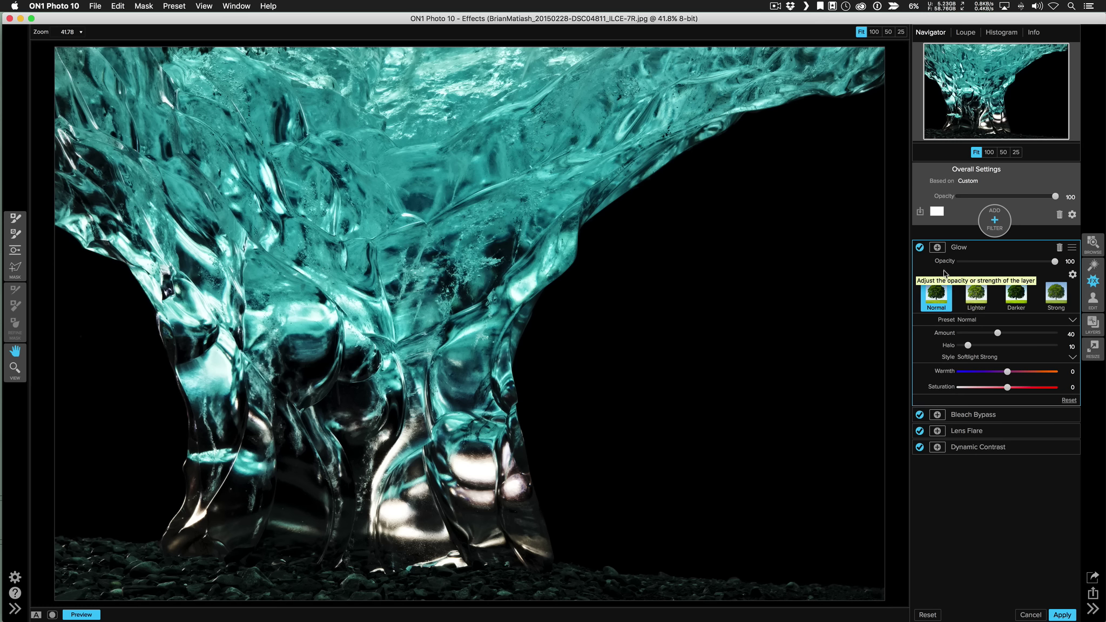
click(920, 248)
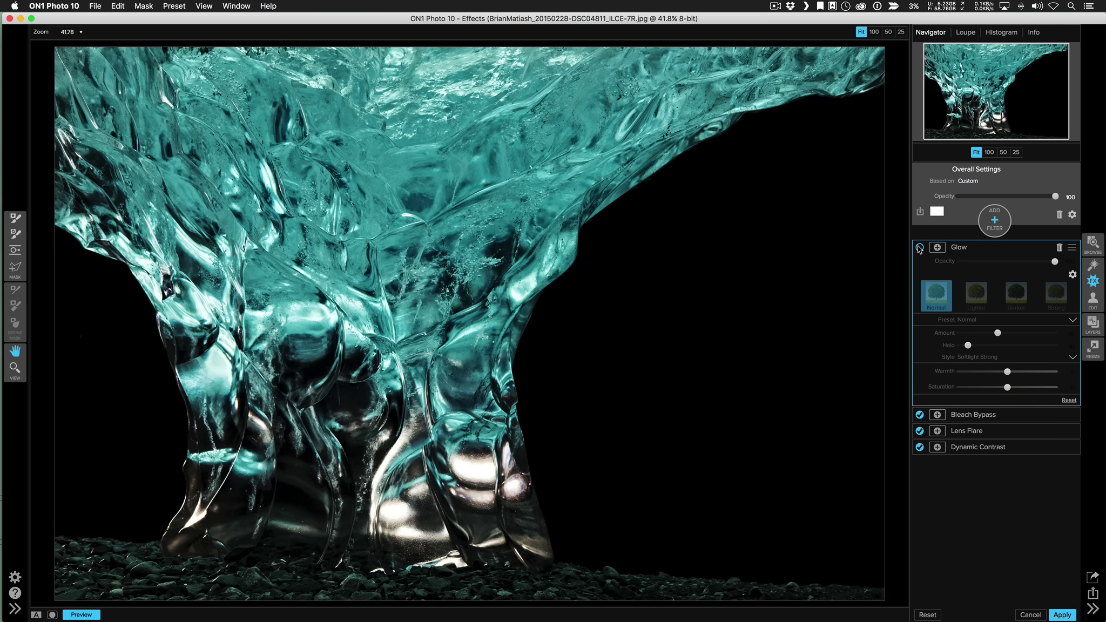
click(920, 248)
drag(1052, 262, 1025, 266)
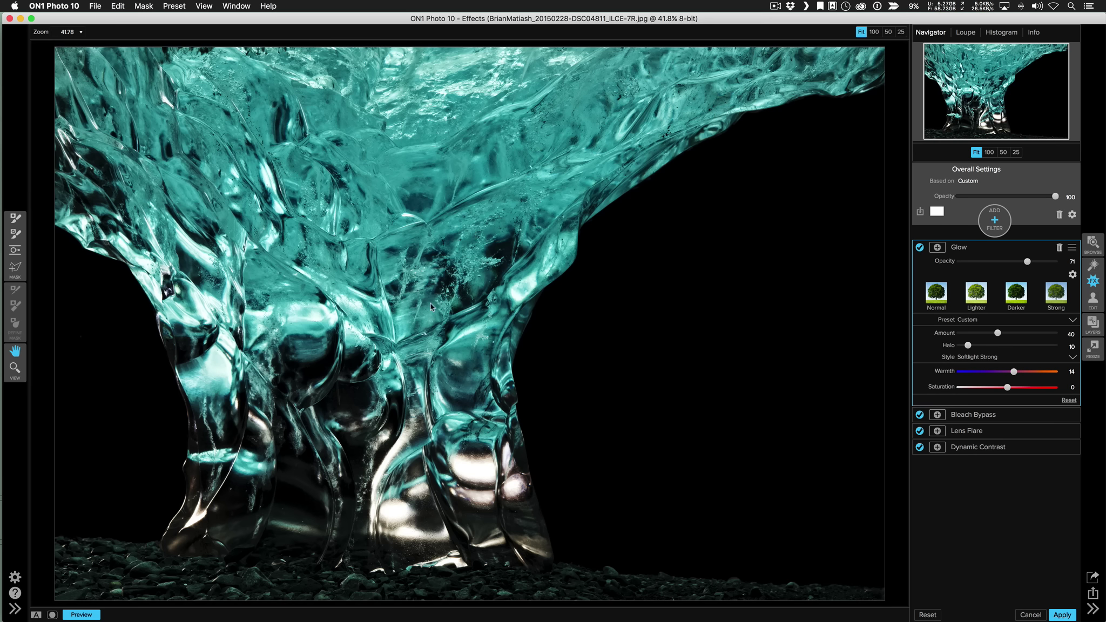
click(920, 247)
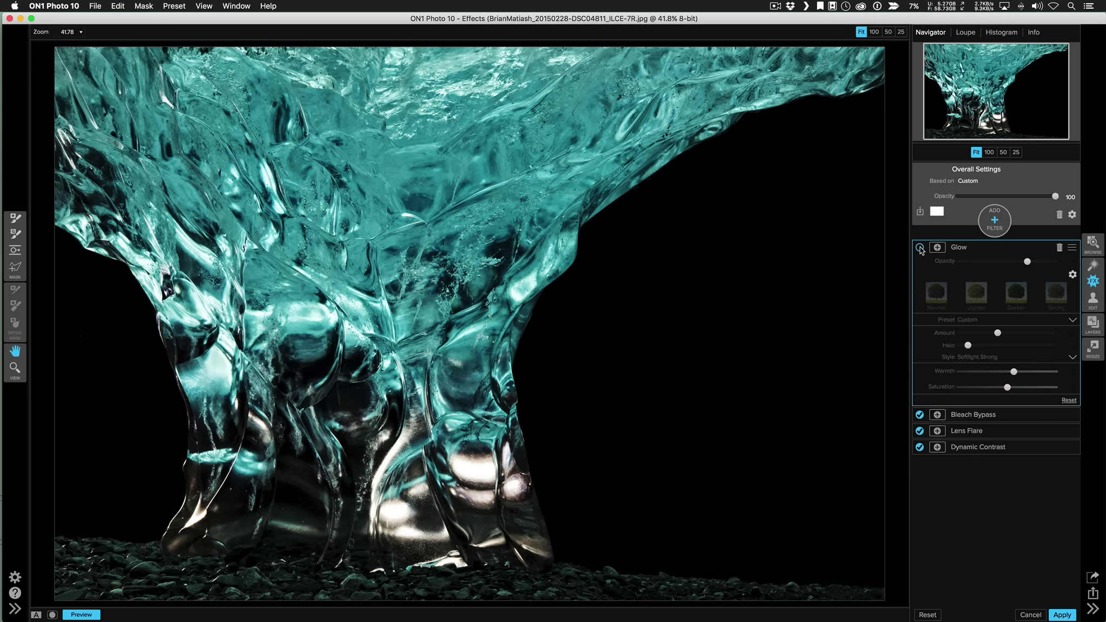
click(920, 247)
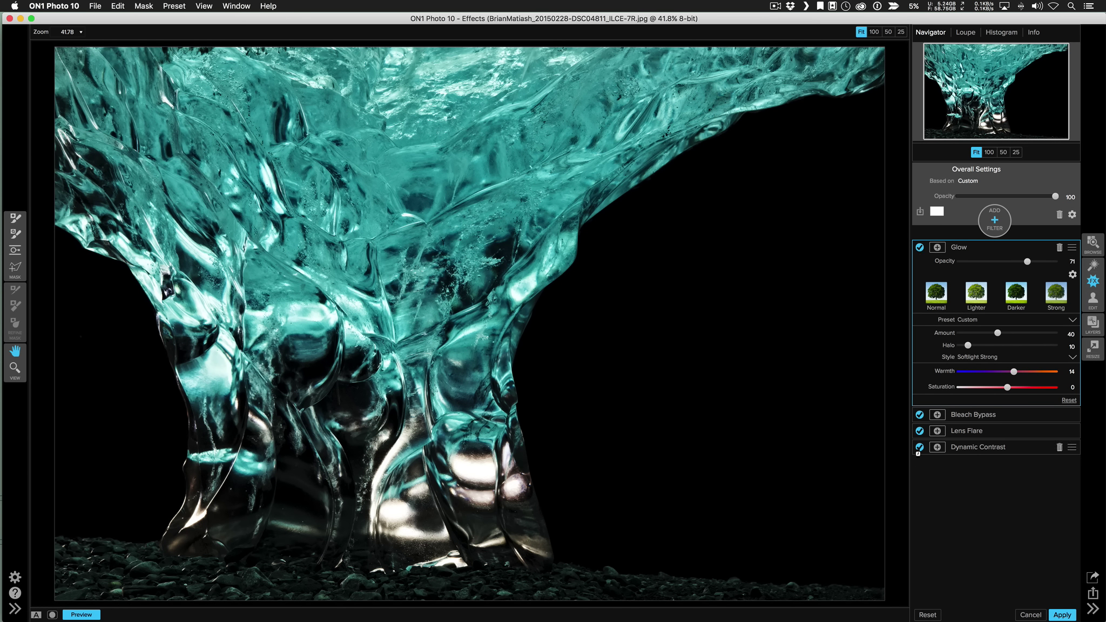
Review each filter's contribution by disabling all filters and re-enabling them from Dynamic Contrast up to Glow, and compare the result with the original.
alt+click(919, 448)
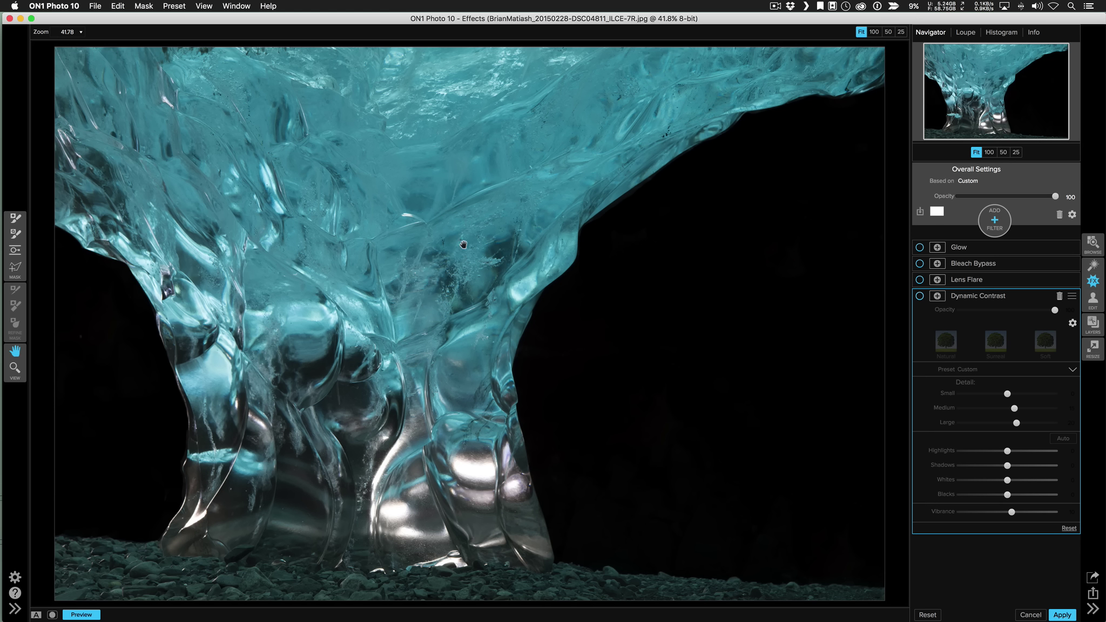
click(920, 296)
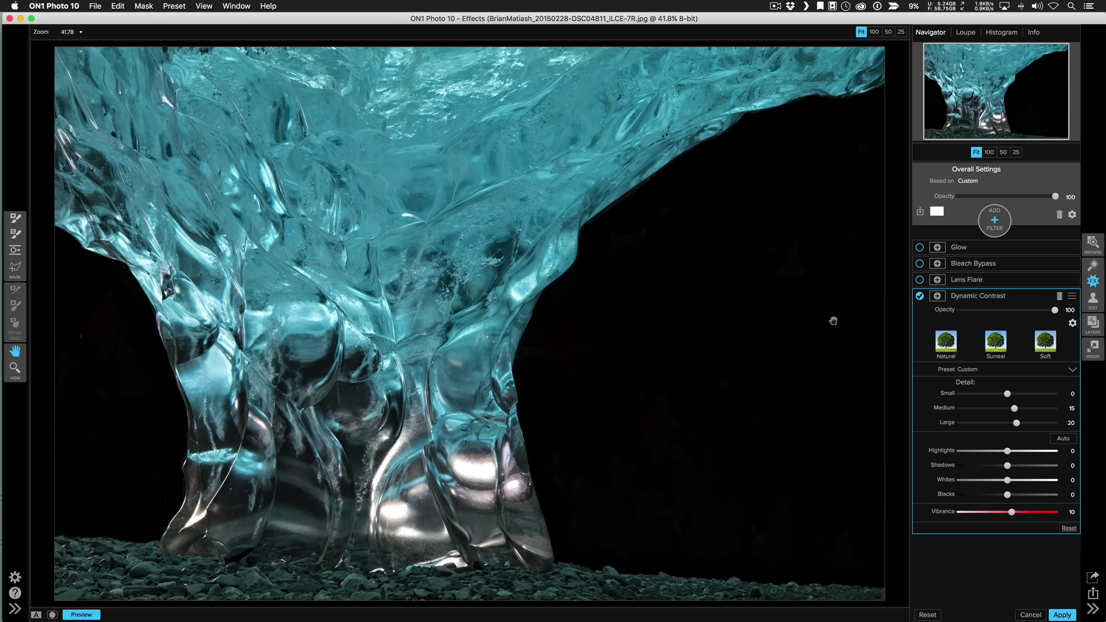
click(920, 279)
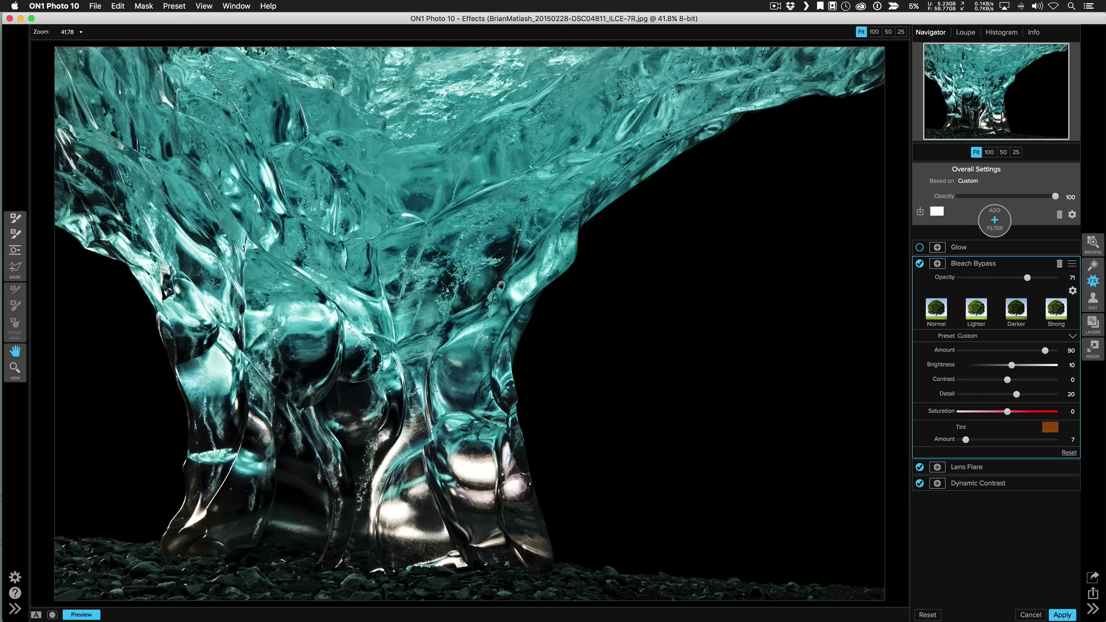
click(920, 247)
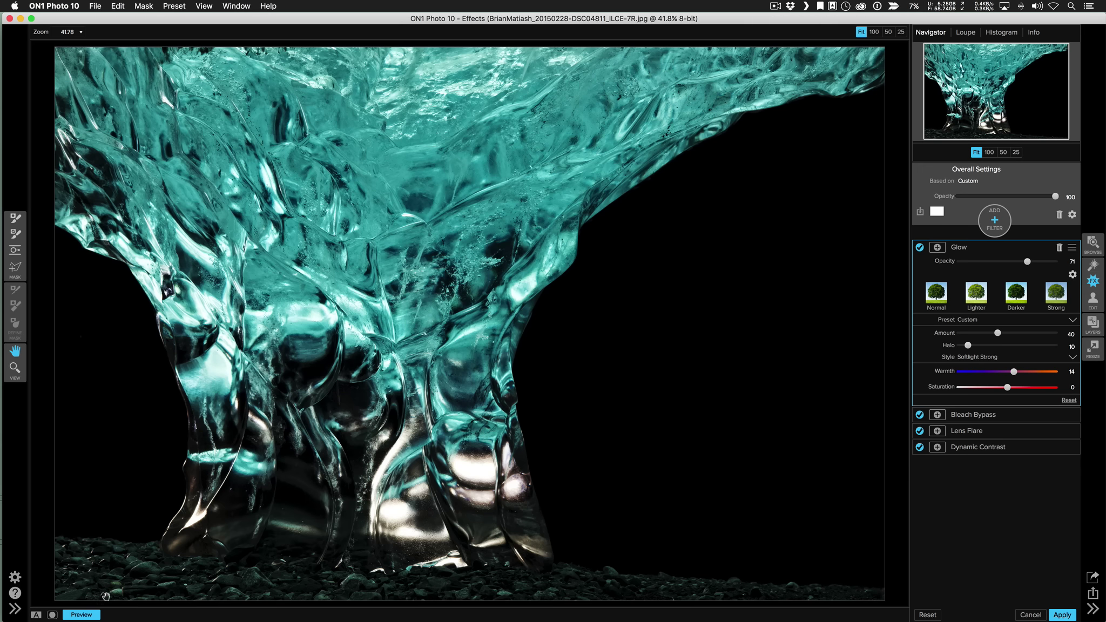
click(87, 615)
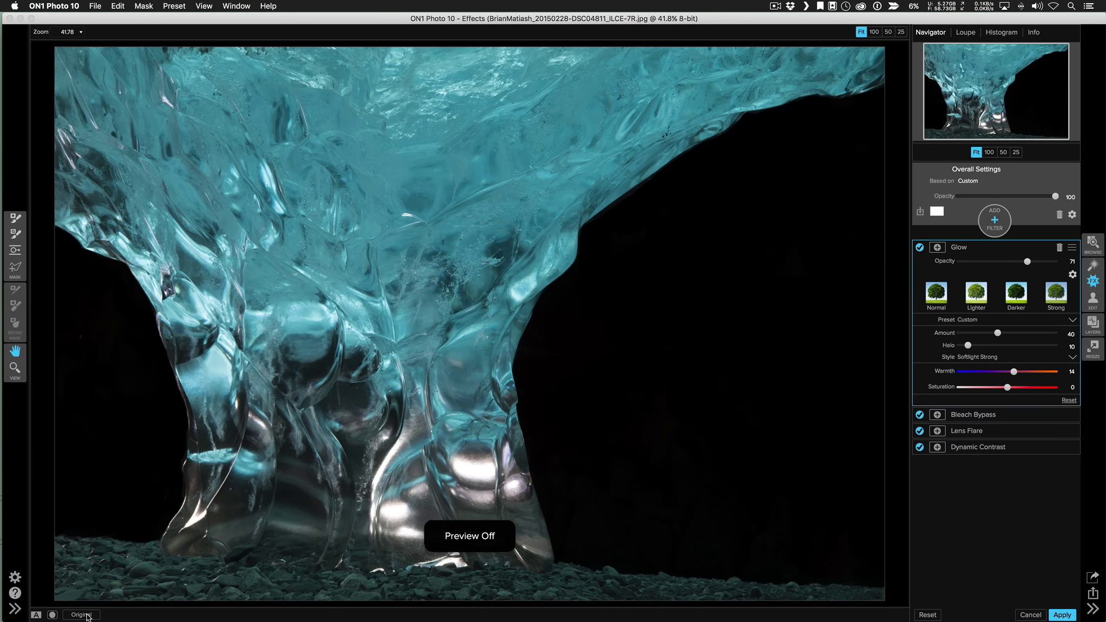
click(86, 615)
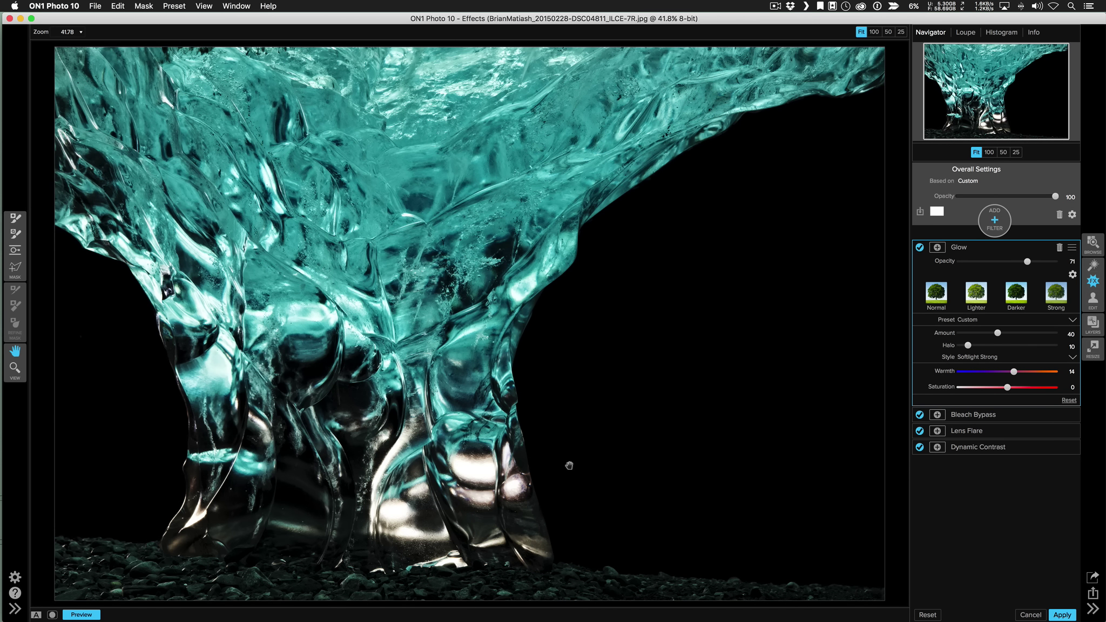